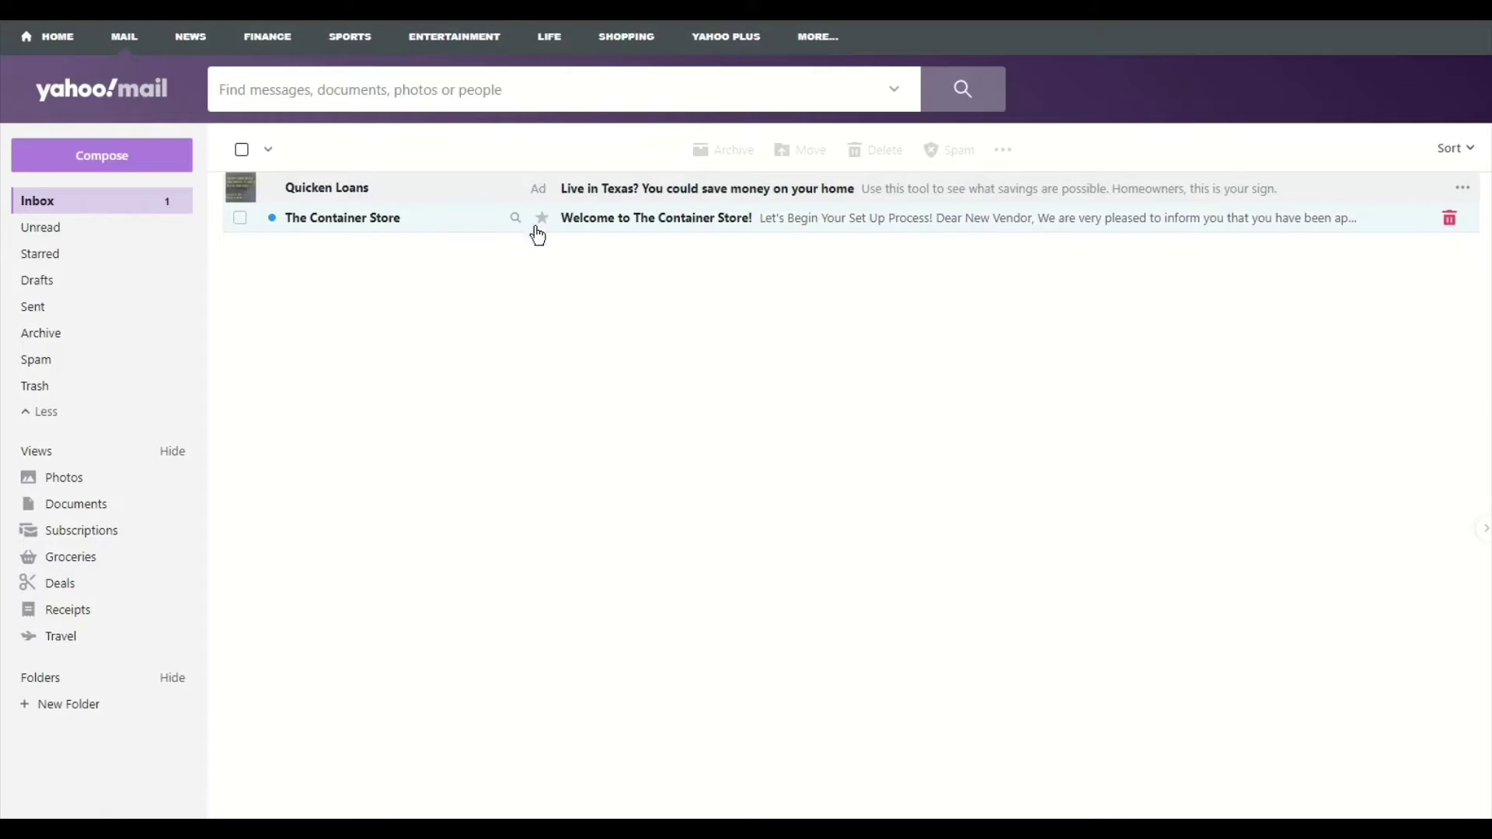
- Open The Container Store welcome email and follow its VendorLink link to the registration page
left_click(648, 222)
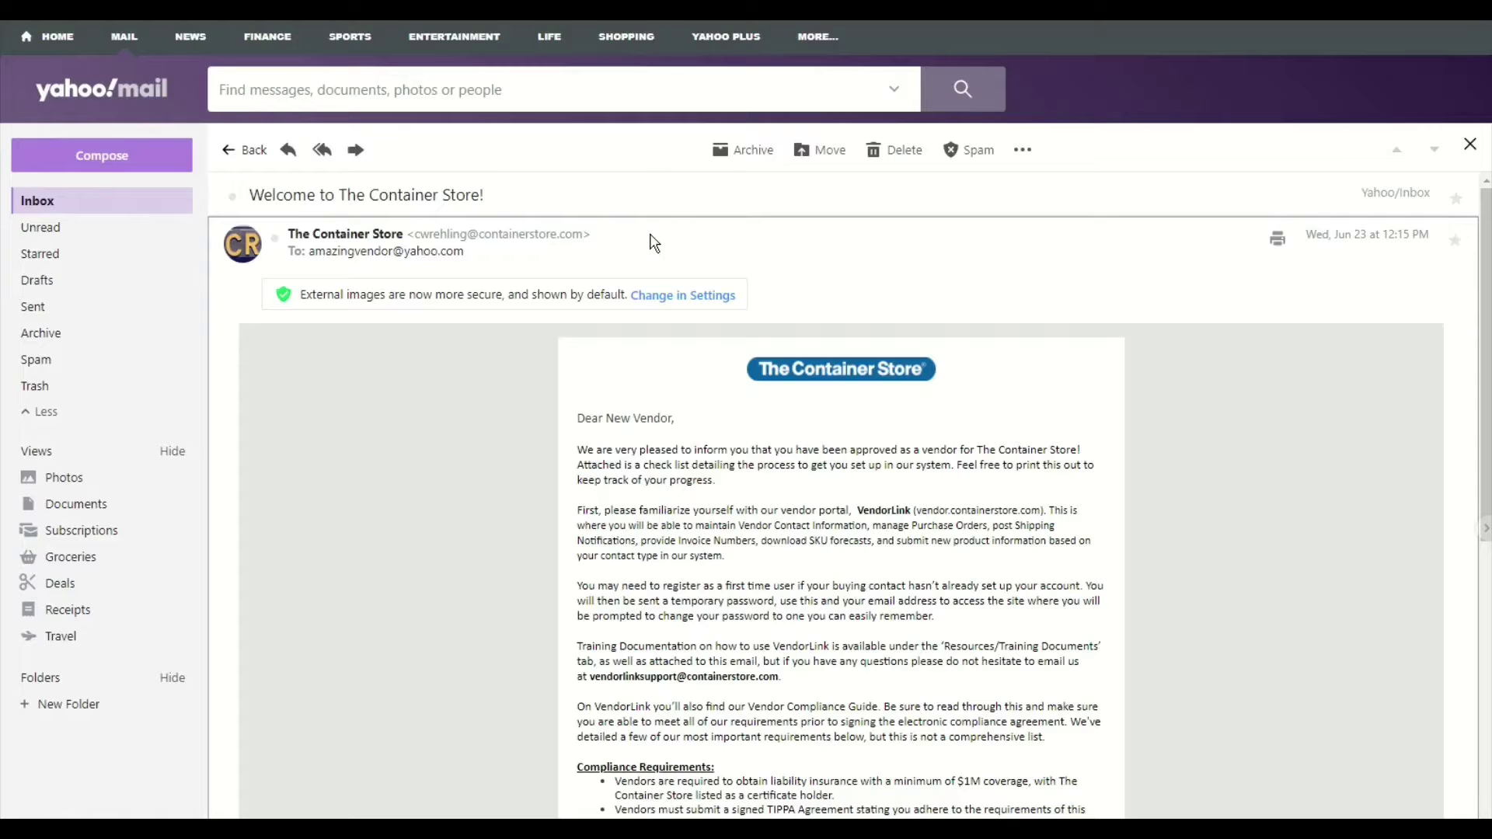
scroll(630, 379, "down", 2)
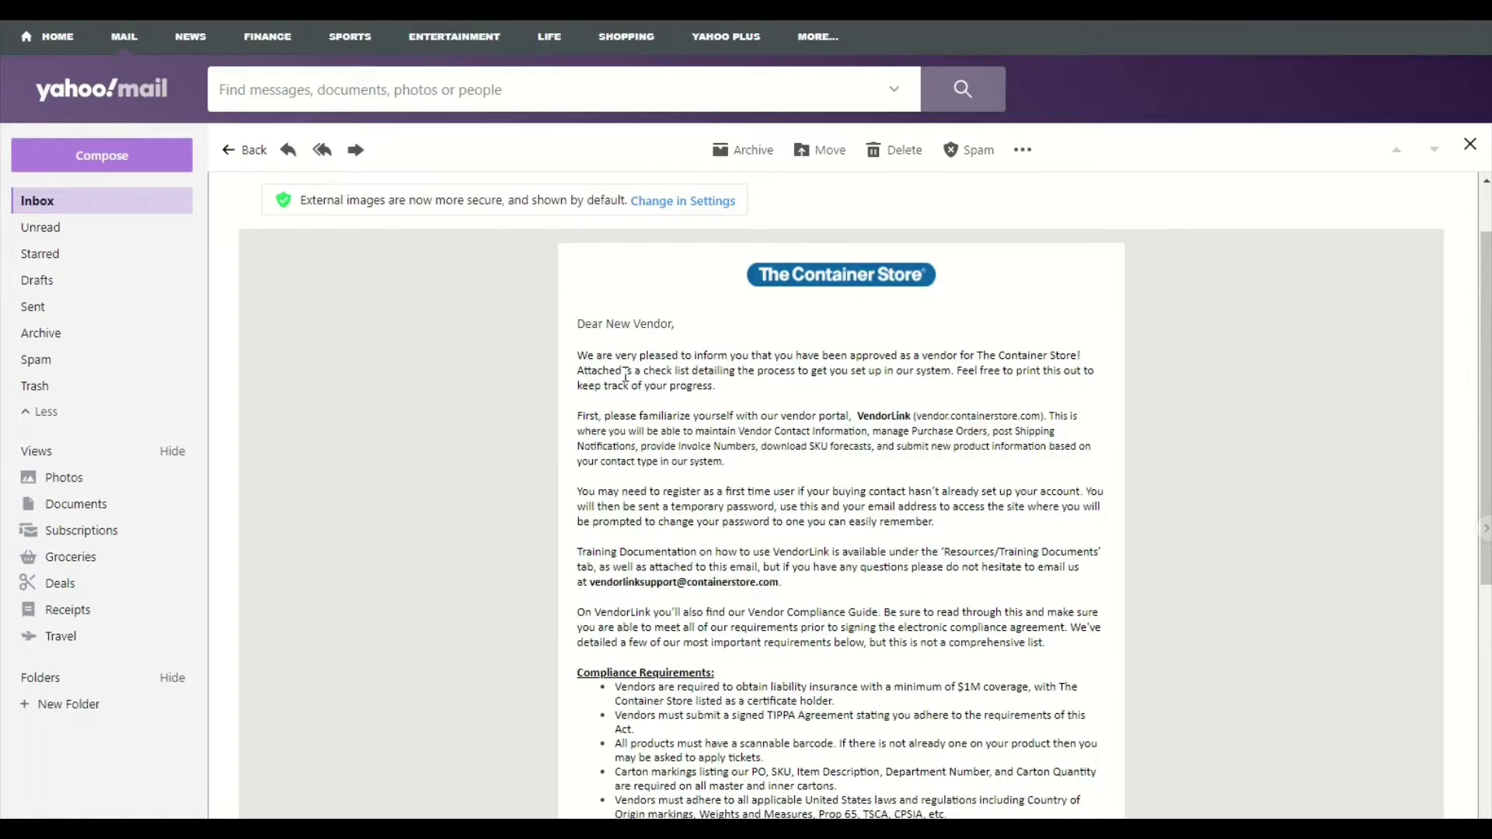
scroll(693, 385, "down", 2)
scroll(746, 396, "down", 2)
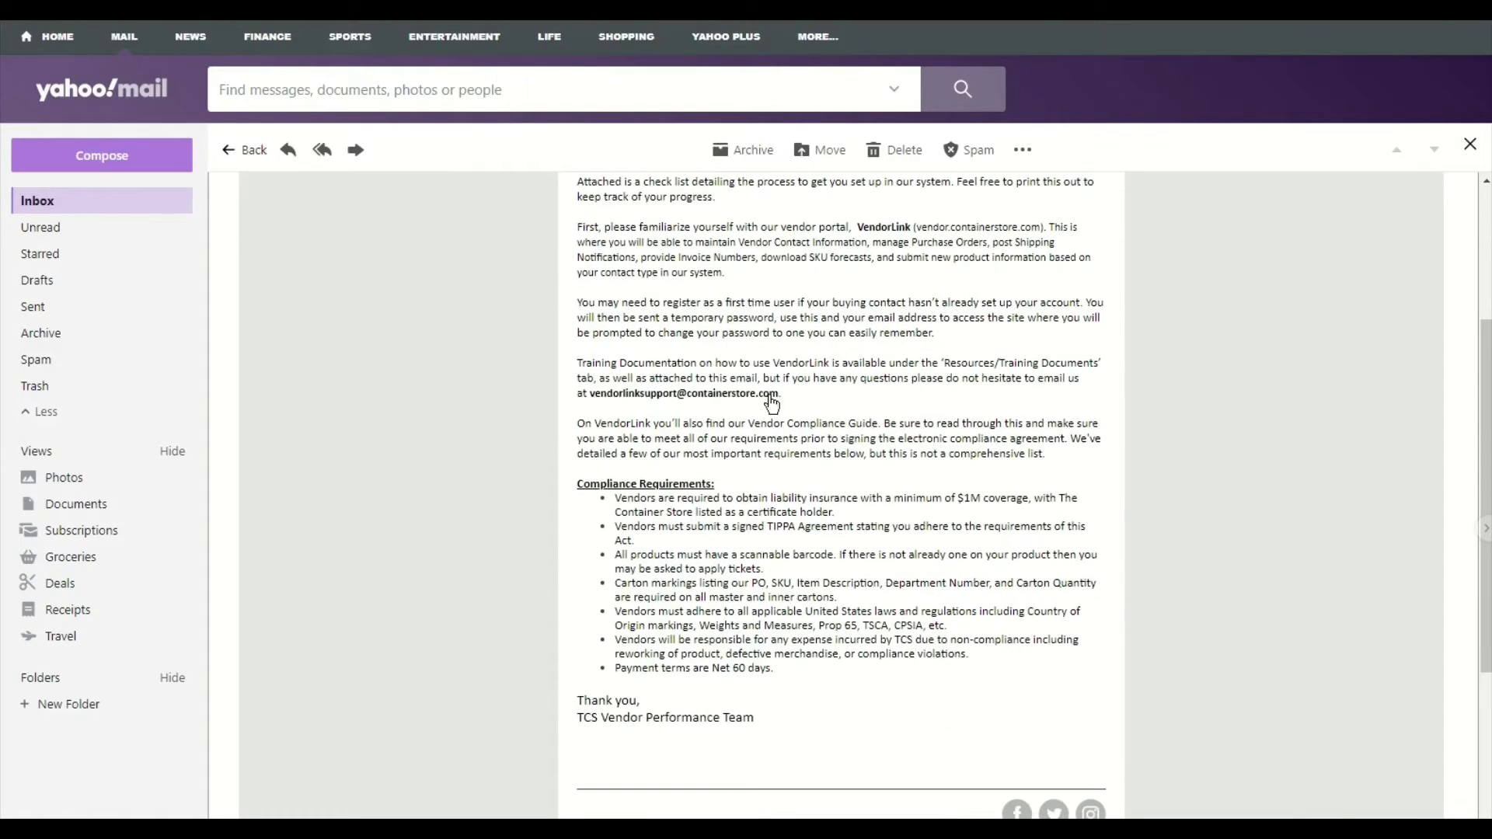
left_click(881, 230)
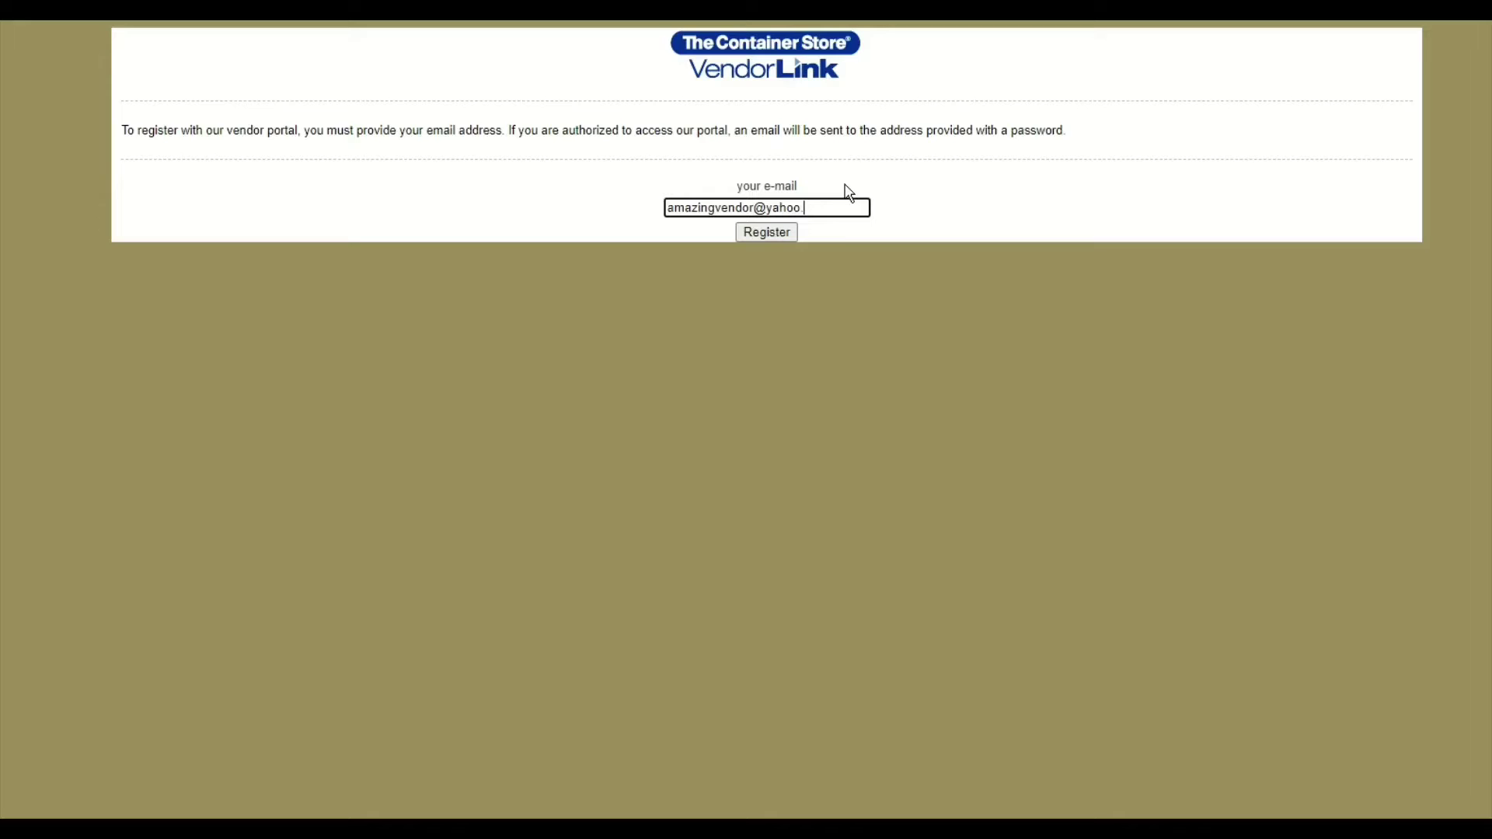
- Register the vendor email and open the Vendor Compliance guide and agreement
left_click(777, 234)
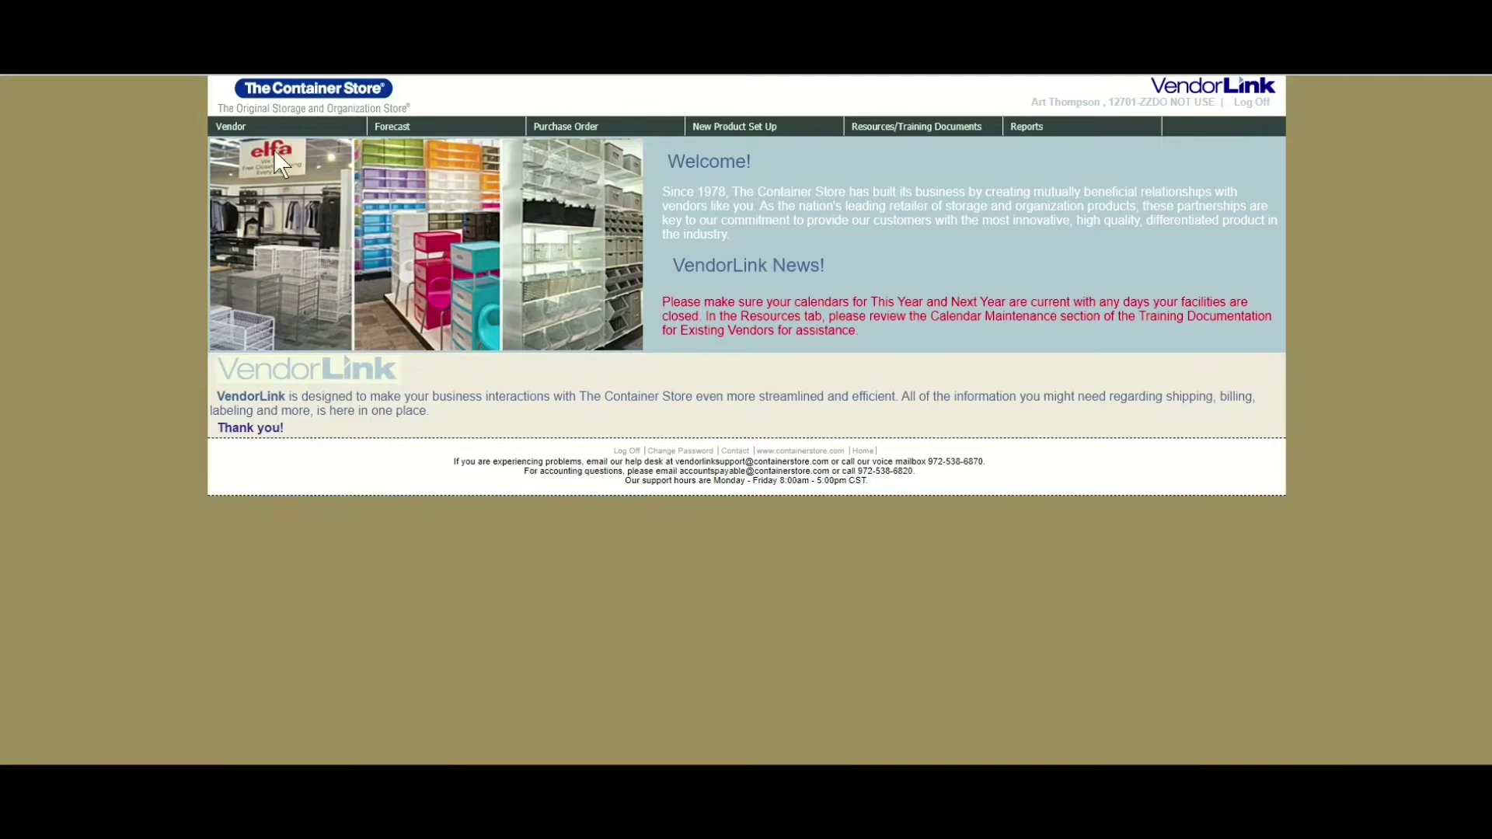
mouse_move(230, 127)
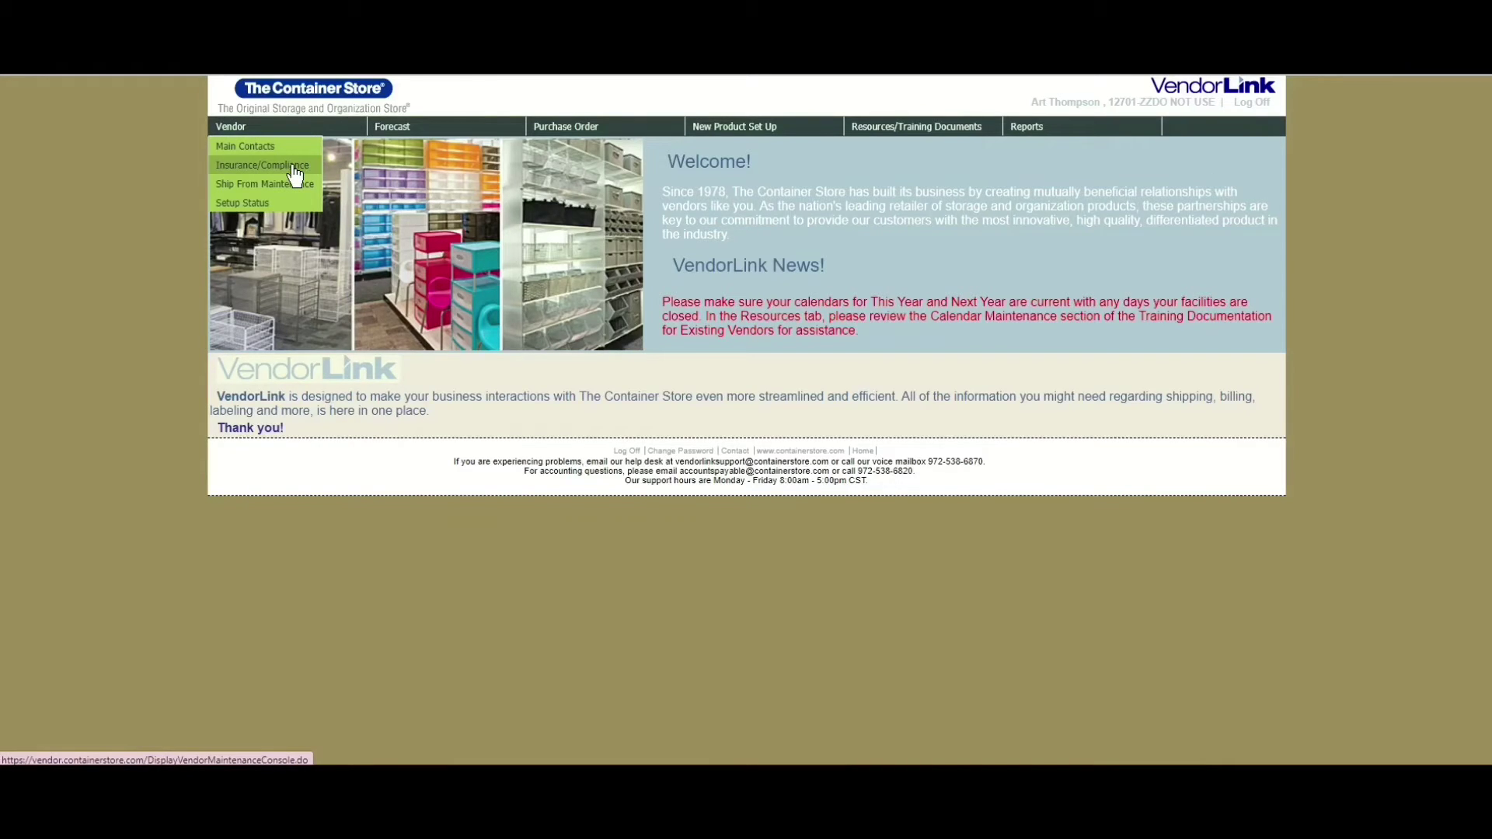
left_click(294, 172)
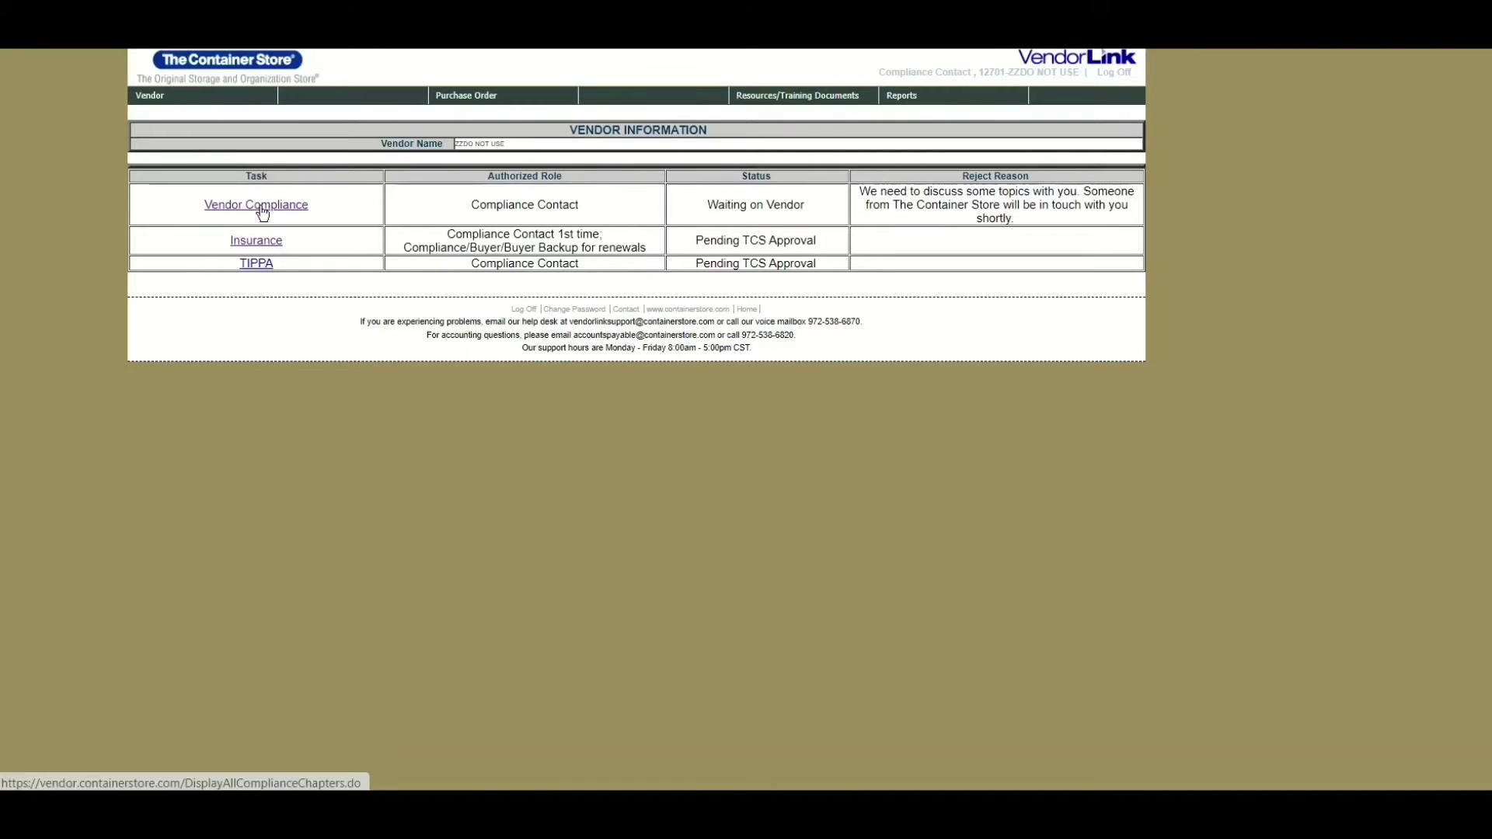
left_click(261, 208)
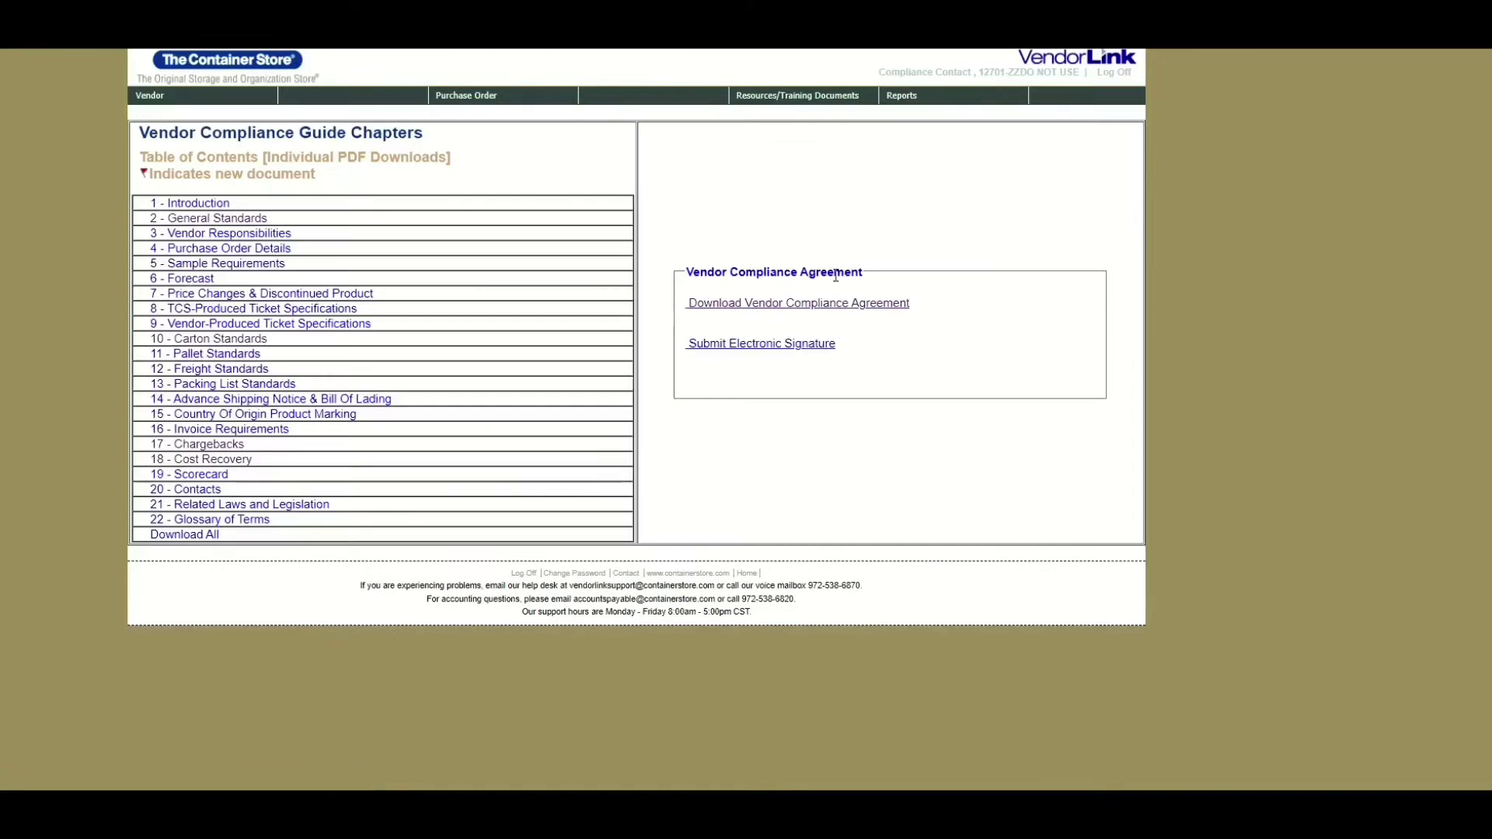
- Electronically sign the compliance agreement, accepting its terms and conditions, and confirm
left_click(814, 345)
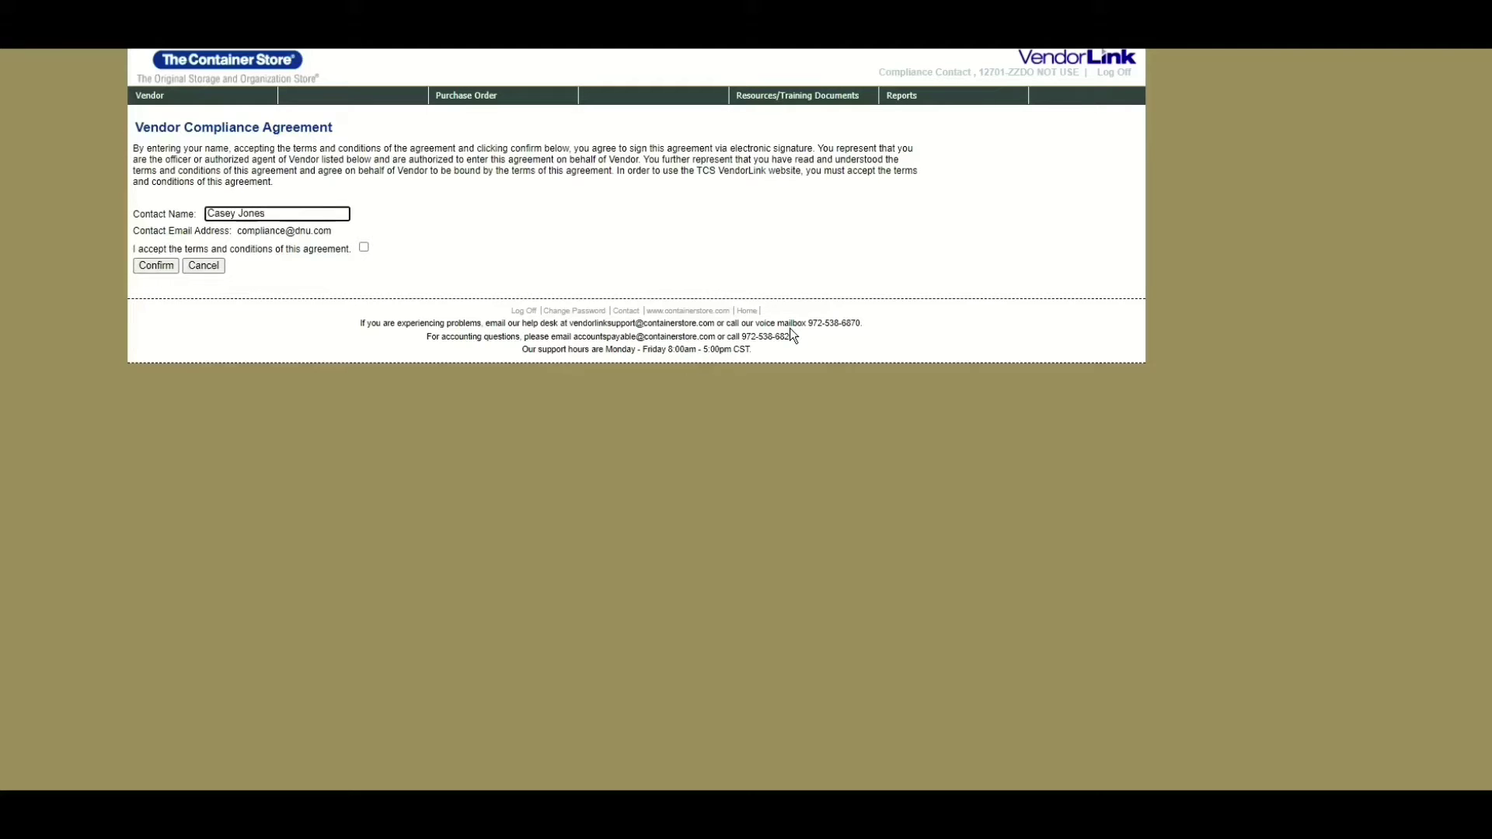
left_click(365, 250)
left_click(156, 267)
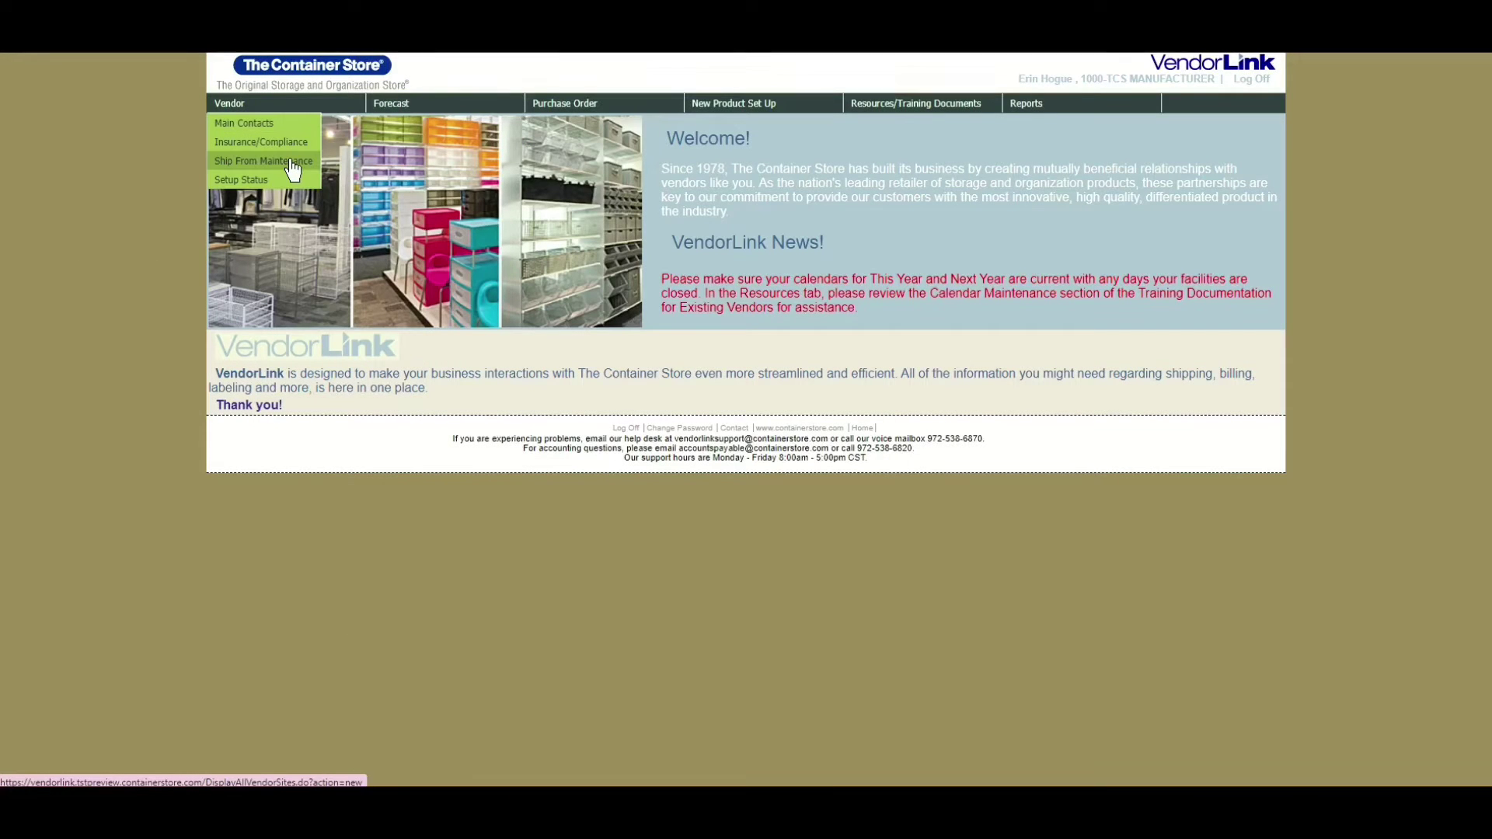
- Open the buyer contact of the Coppell, TX shipping location for editing
left_click(263, 161)
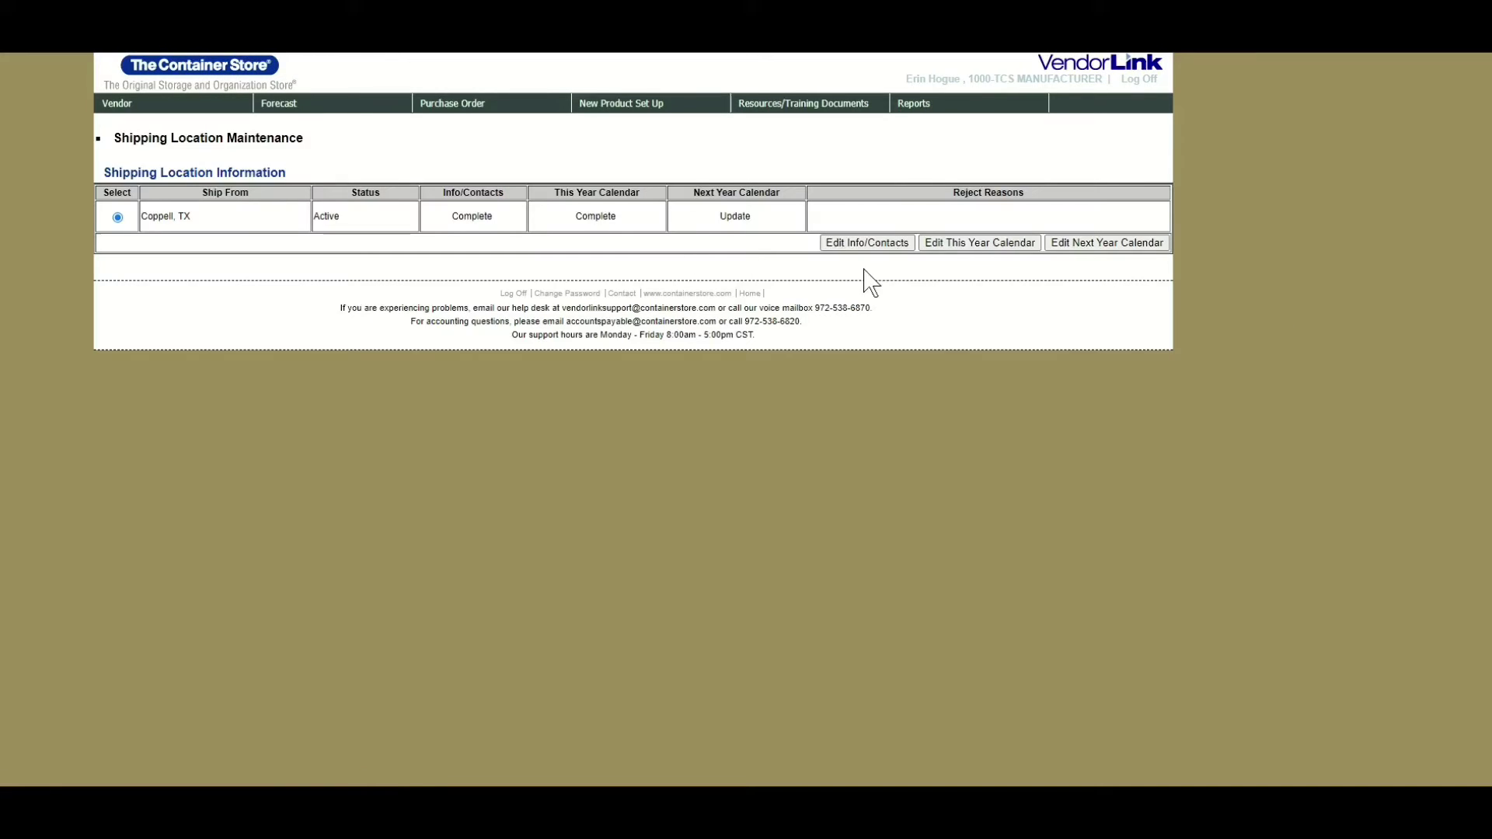
left_click(867, 243)
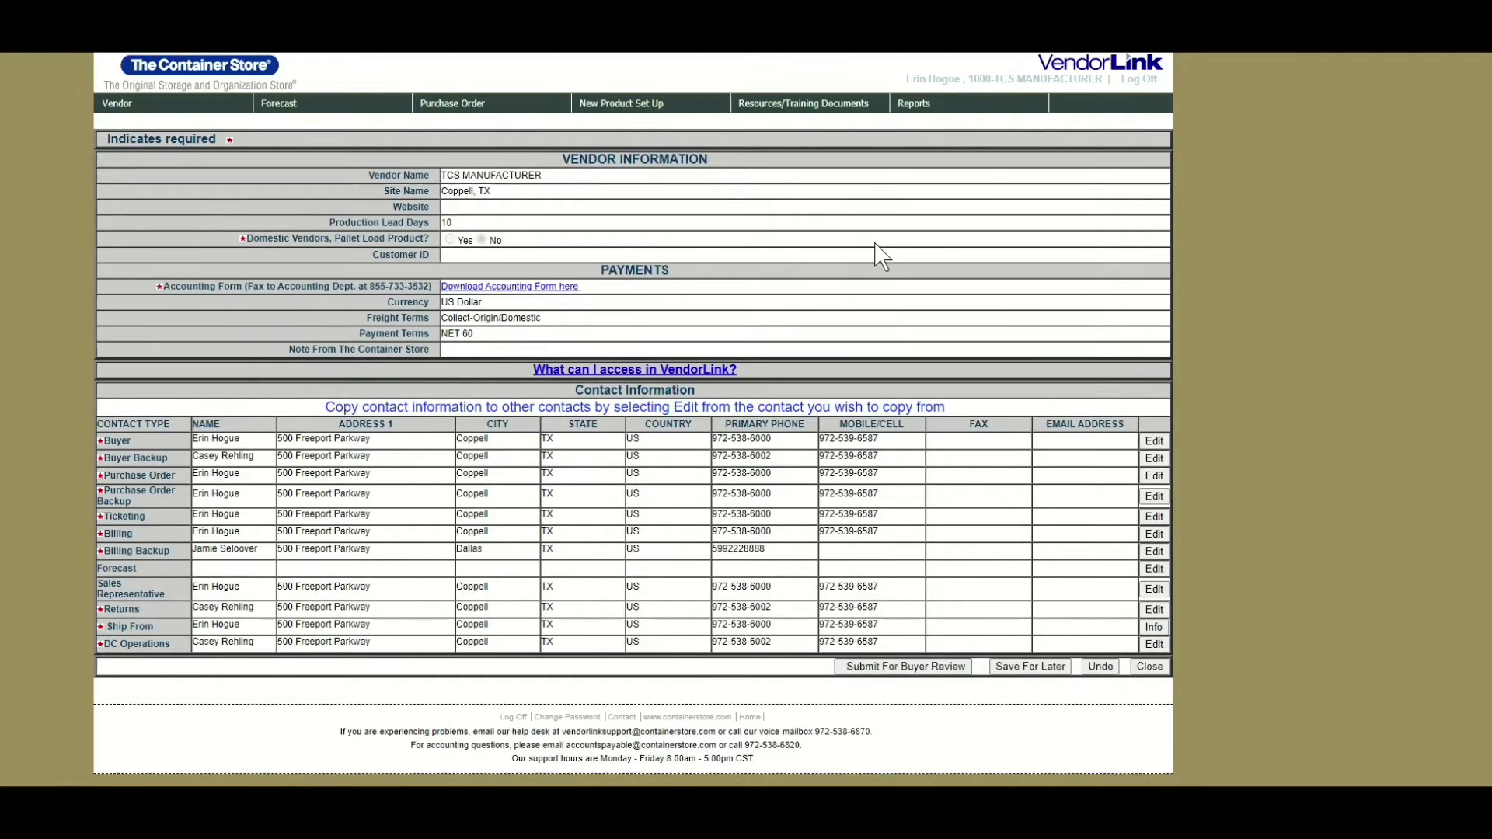
left_click(1154, 443)
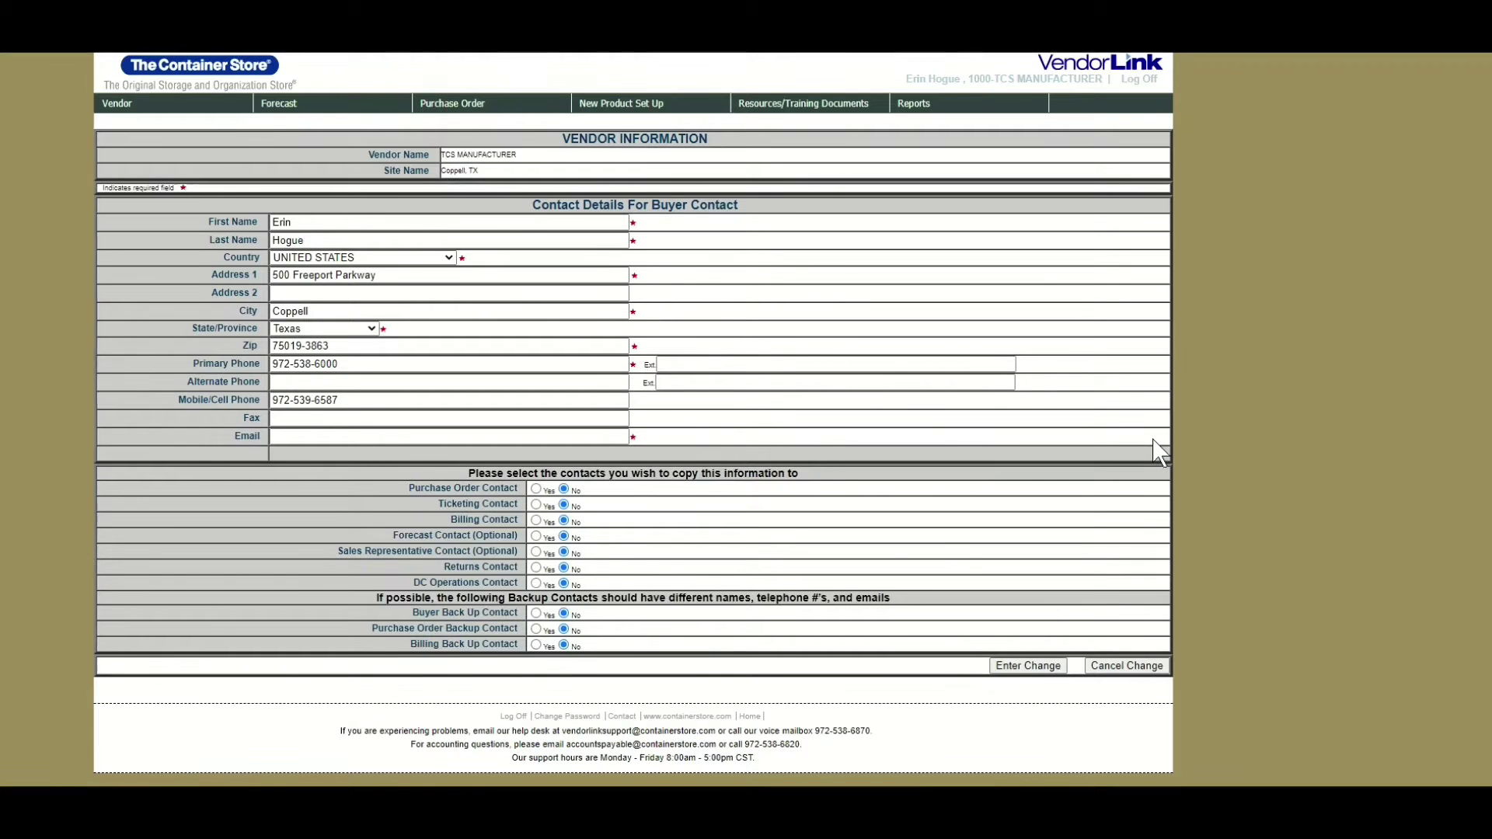
left_click(574, 225)
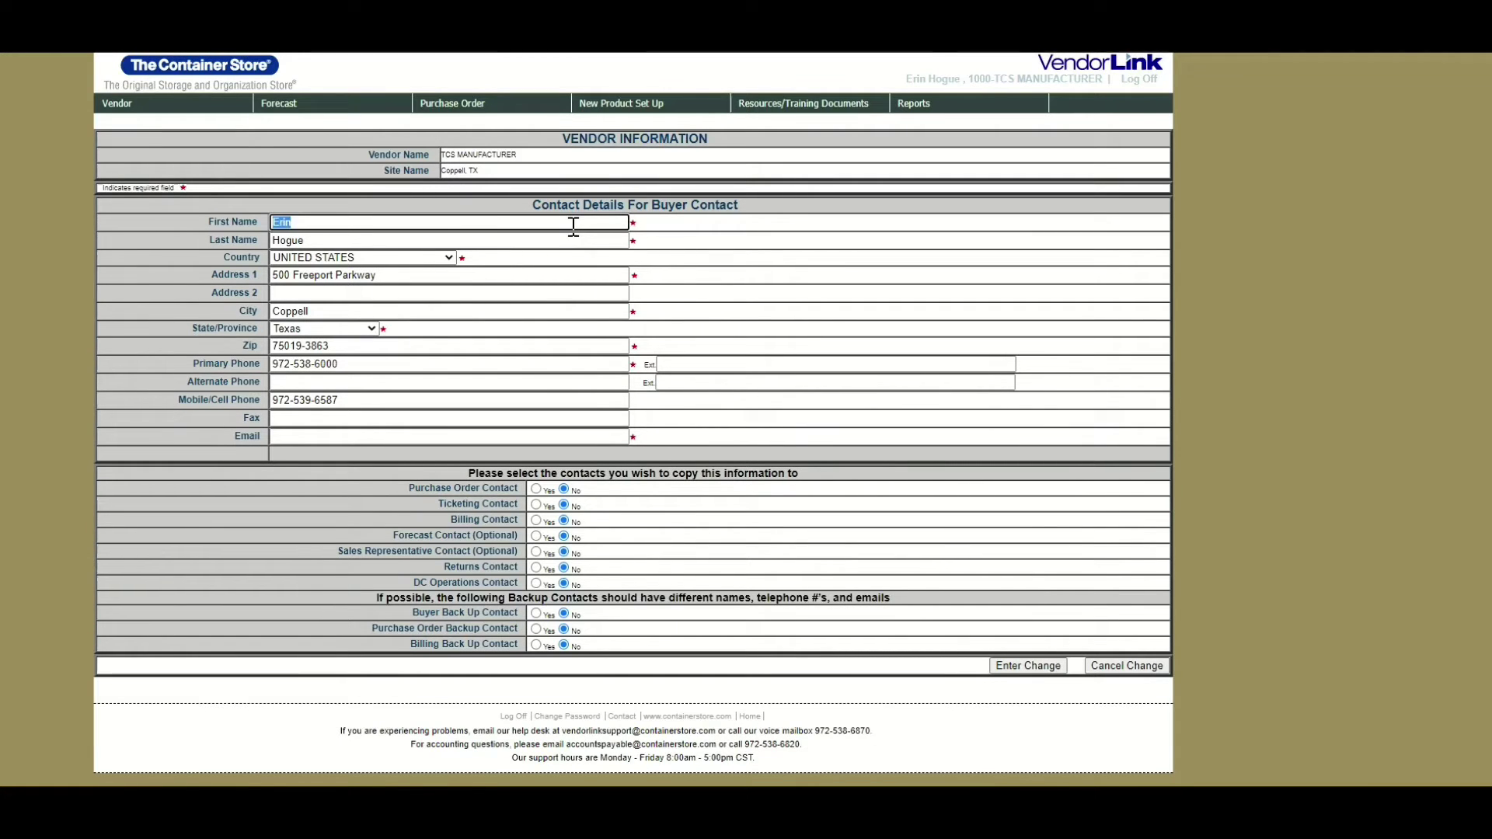
type("Casey")
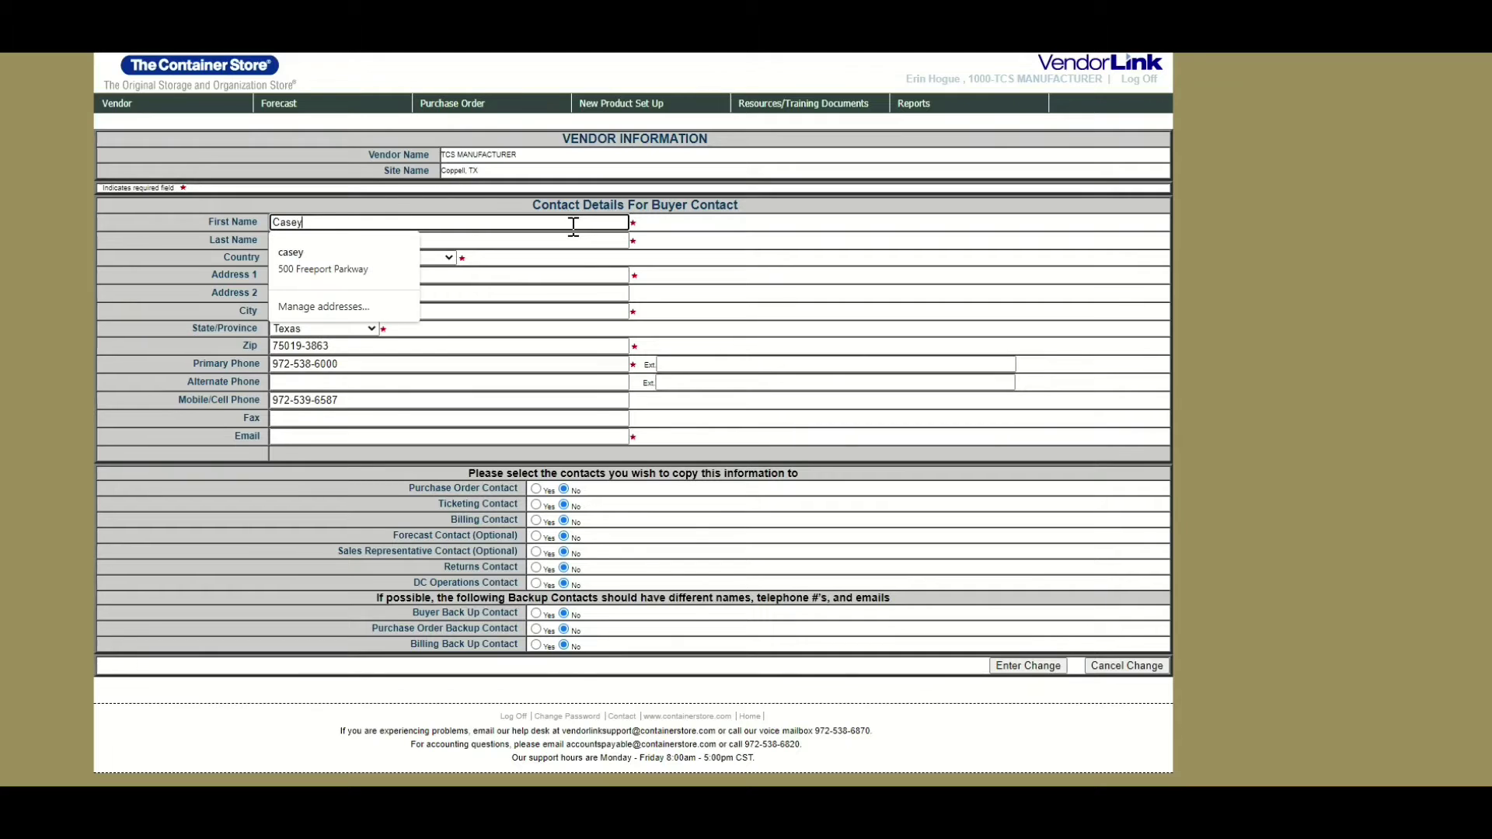
left_click(350, 259)
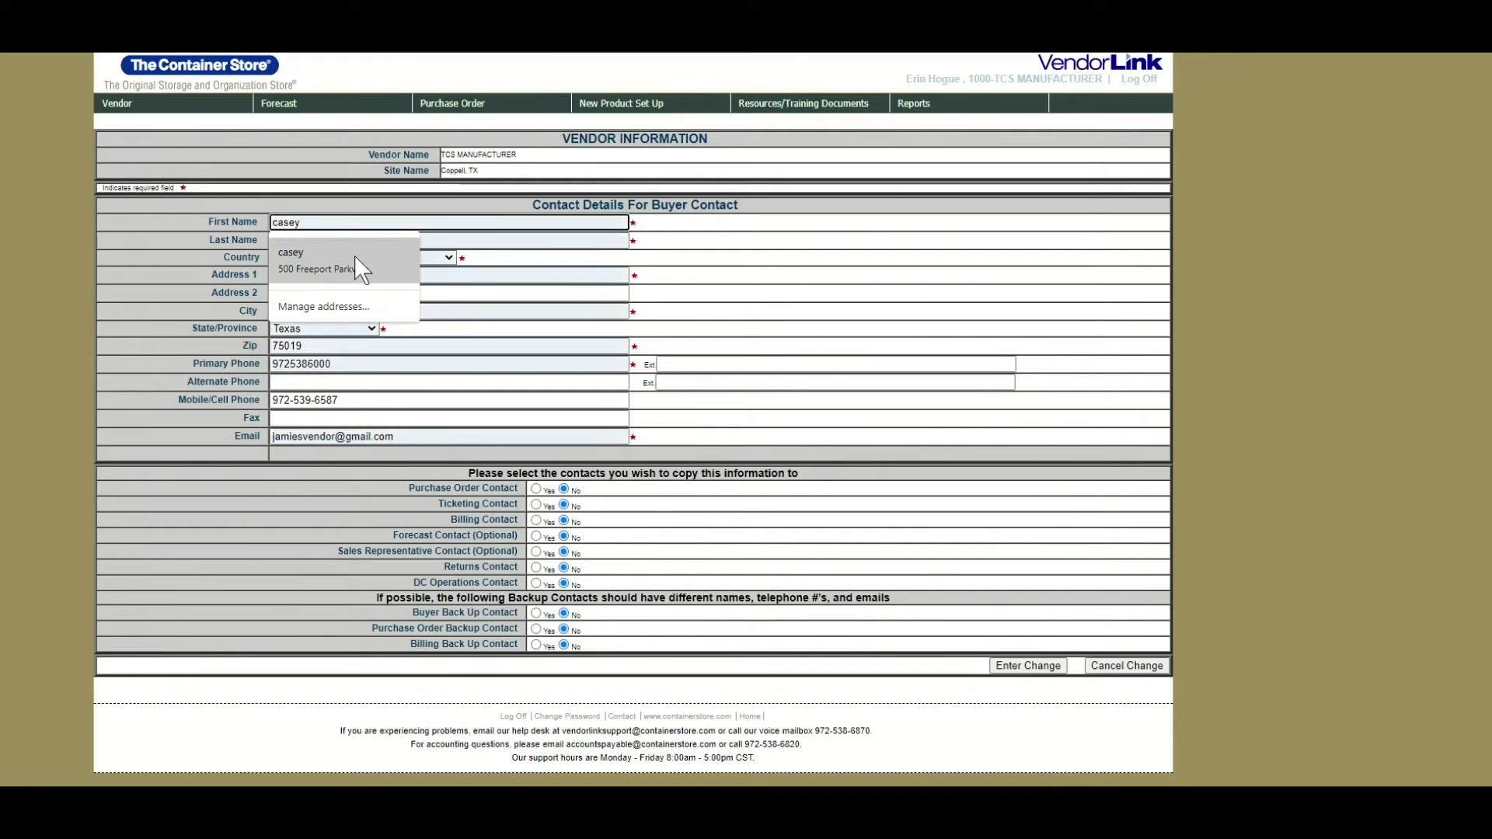
left_click(536, 488)
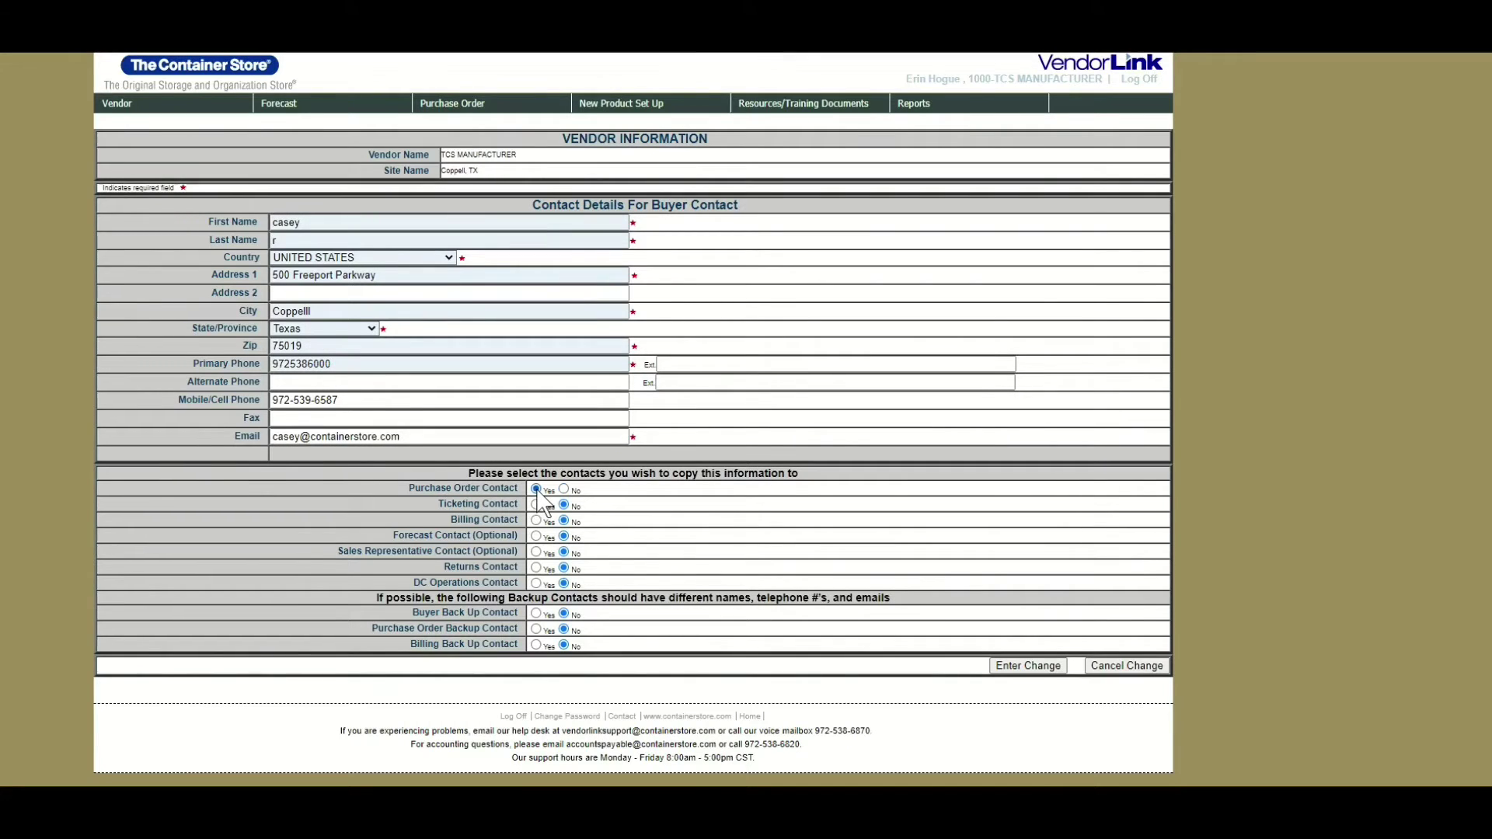
left_click(537, 535)
left_click(1027, 666)
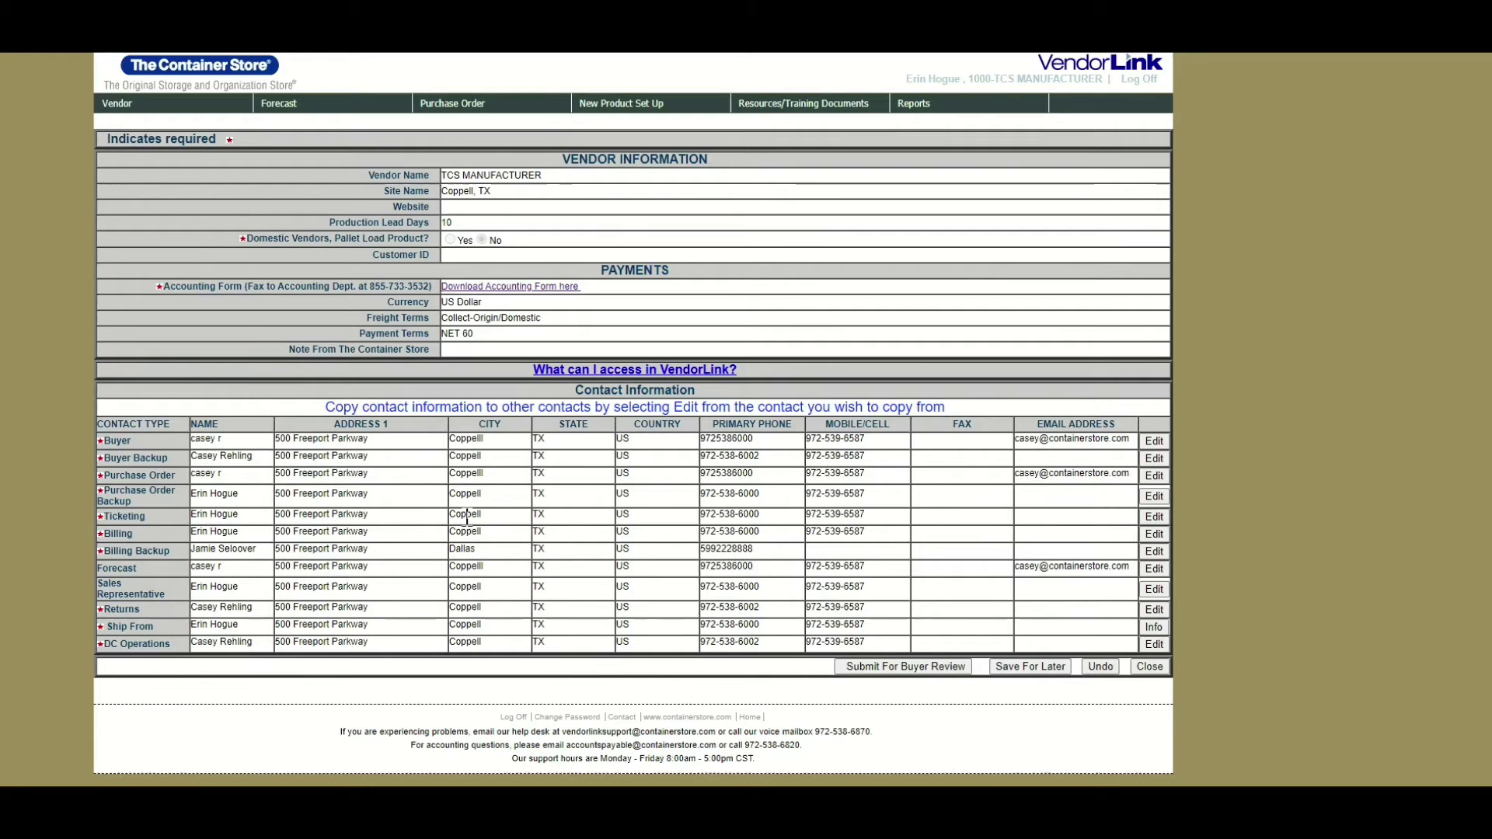
- Submit the Coppell, TX location for buyer review, raising the matching billing-email warning
left_click(868, 668)
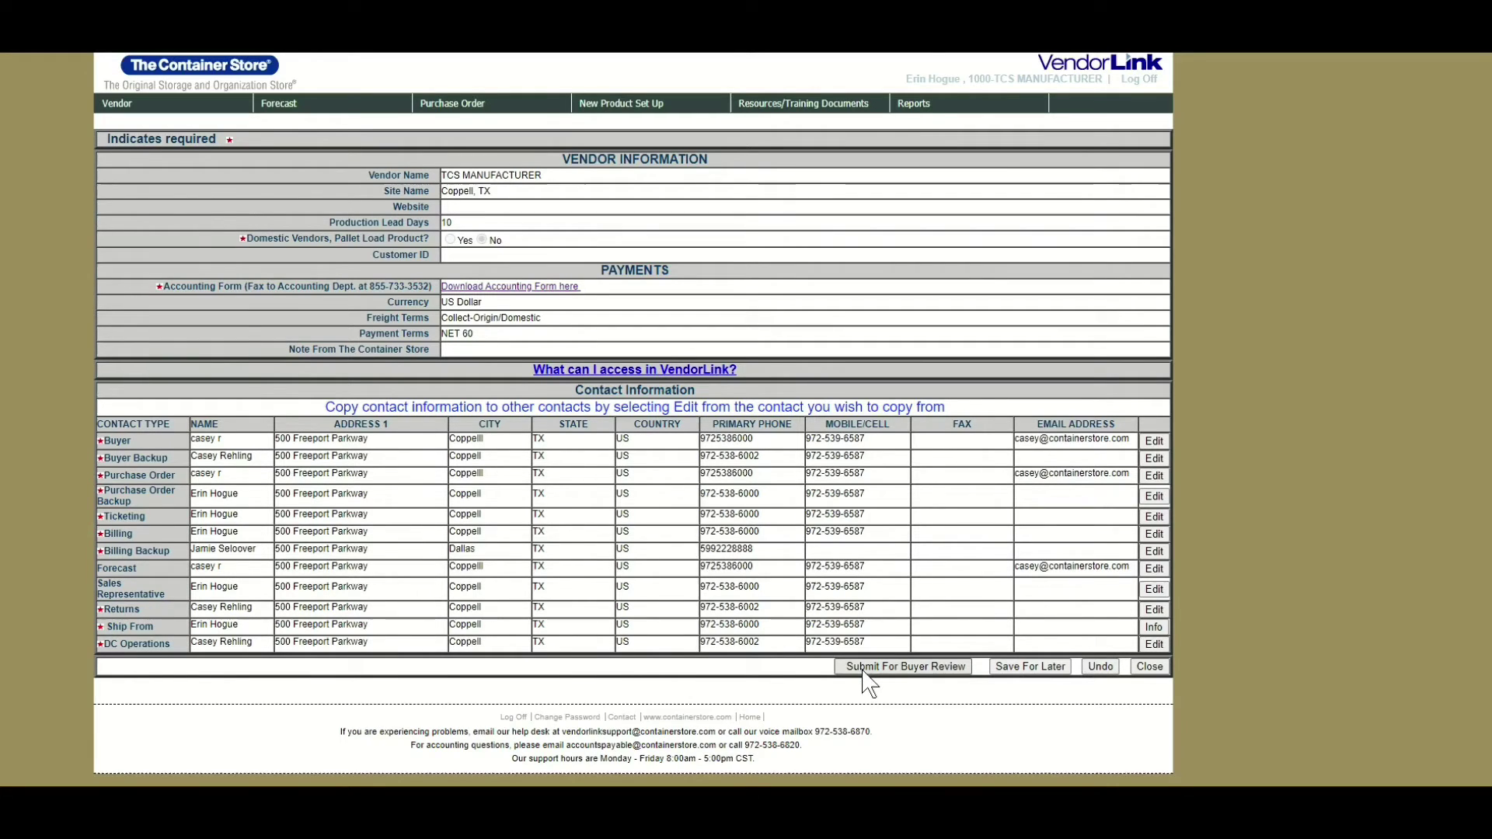